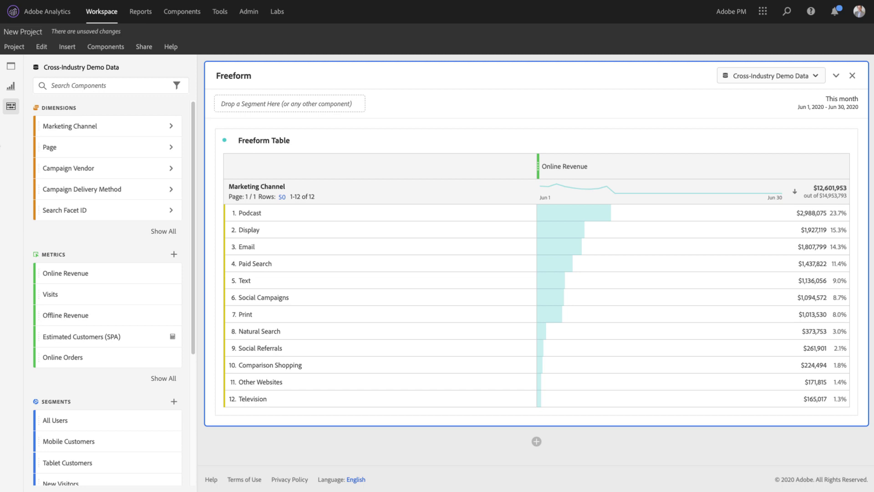
# - Switch the Online Revenue column to a non-default Last Touch attribution model
pyautogui.click(819, 167)
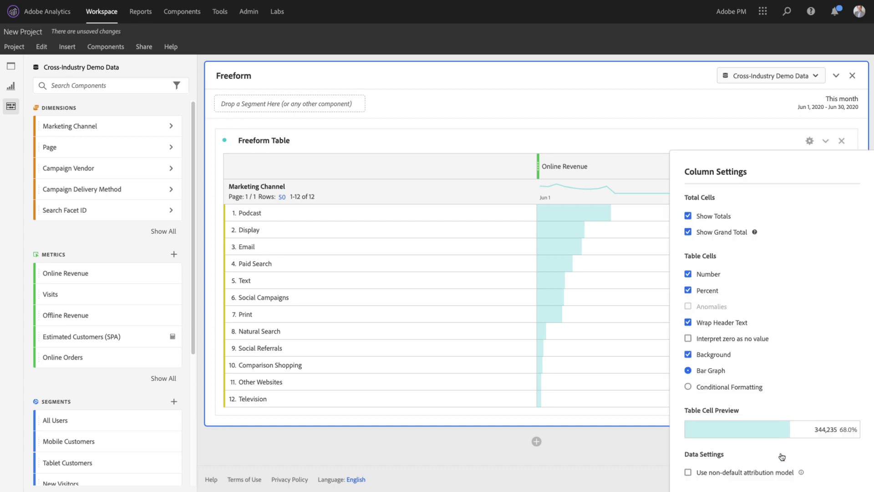
pyautogui.click(688, 473)
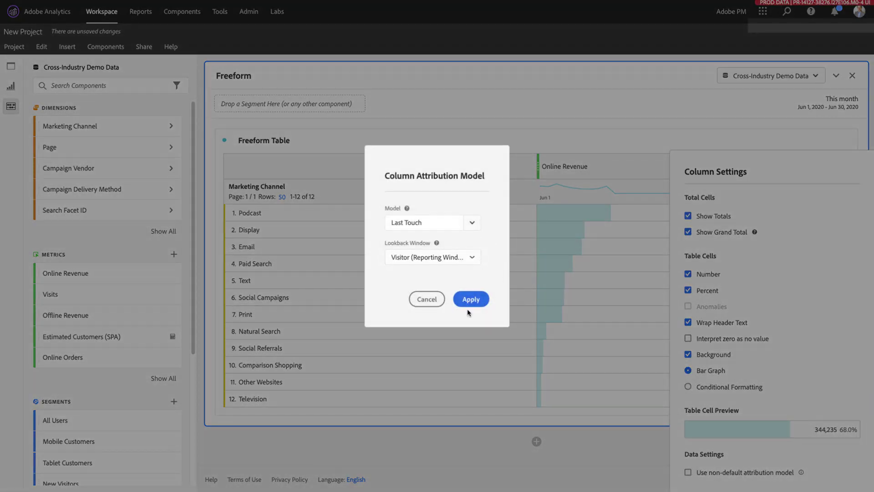
pyautogui.click(471, 300)
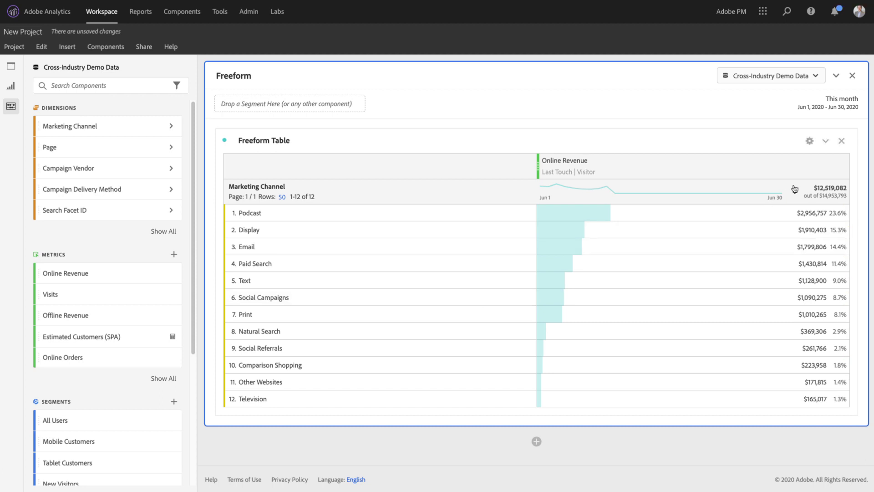
# - Duplicate the Online Revenue column and set the copy to First Touch attribution
pyautogui.moveTo(666, 164); pyautogui.dragTo(830, 171)
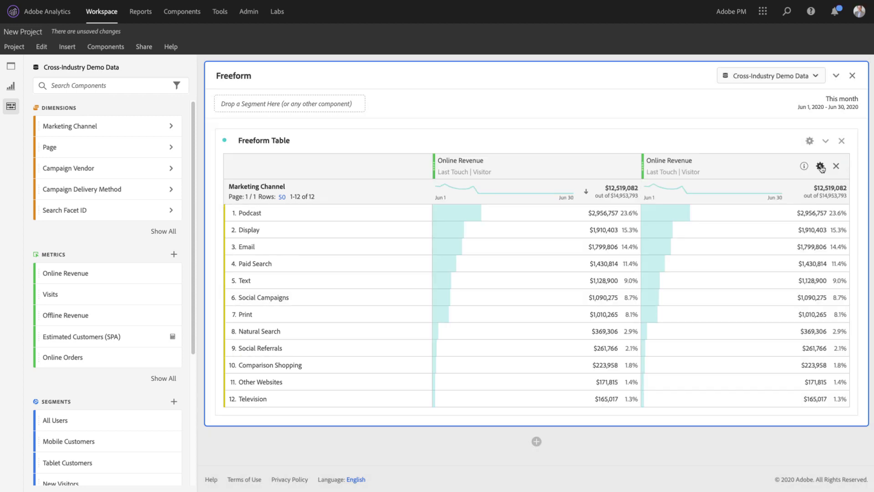
pyautogui.click(822, 168)
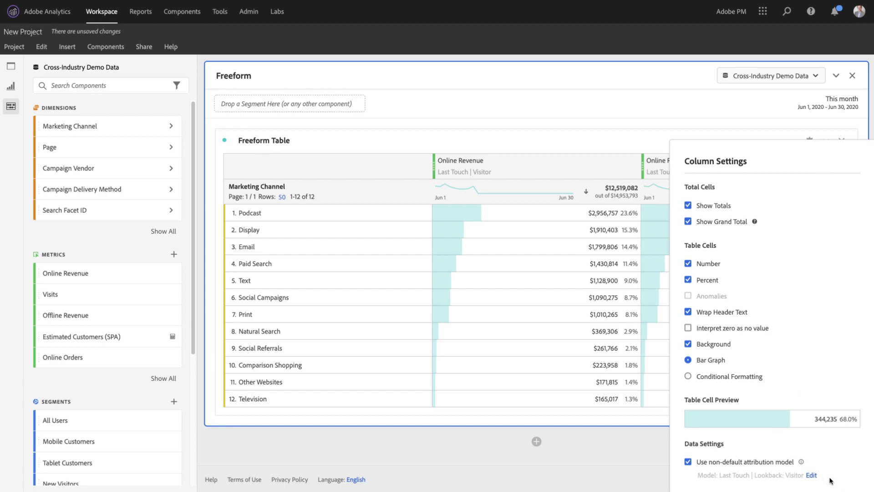
pyautogui.click(814, 476)
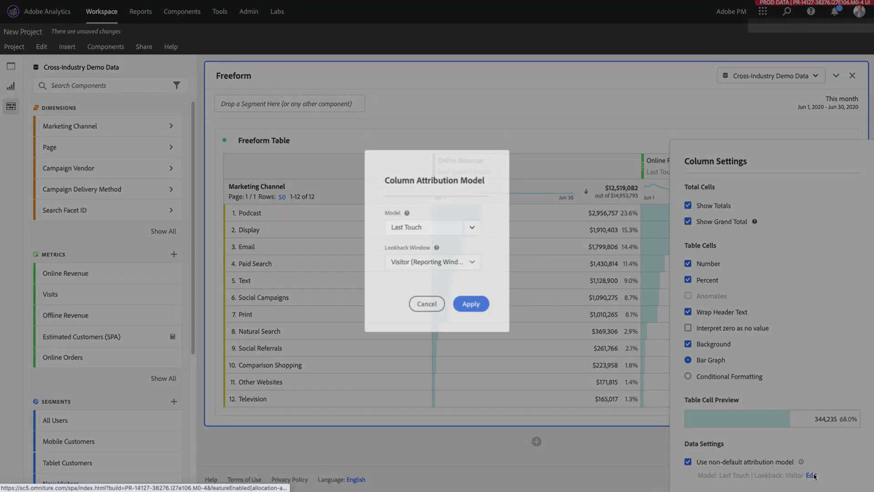
pyautogui.click(471, 223)
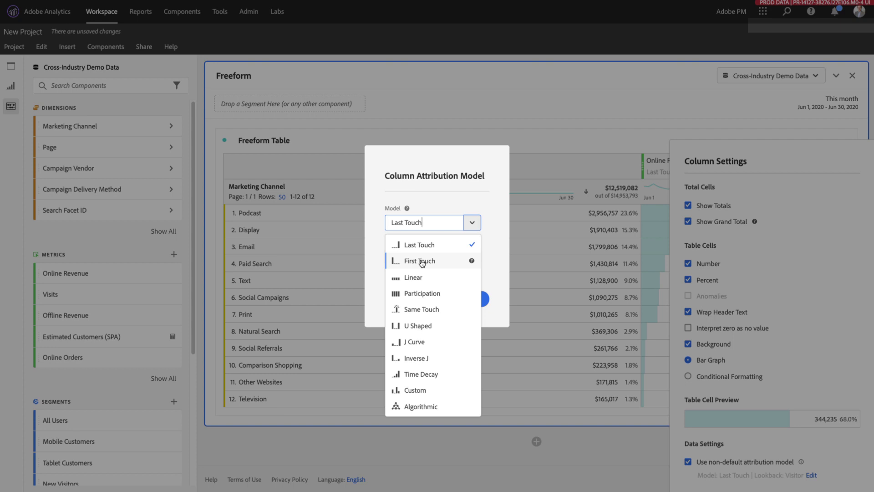
pyautogui.click(420, 261)
pyautogui.click(473, 299)
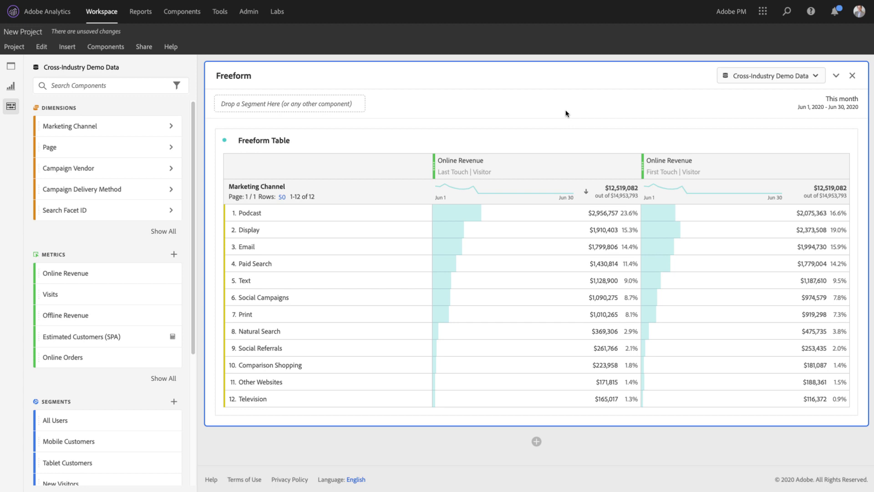
# - Duplicate the First Touch Online Revenue column and change the copy to Algorithmic attribution
pyautogui.moveTo(753, 161); pyautogui.dragTo(847, 166)
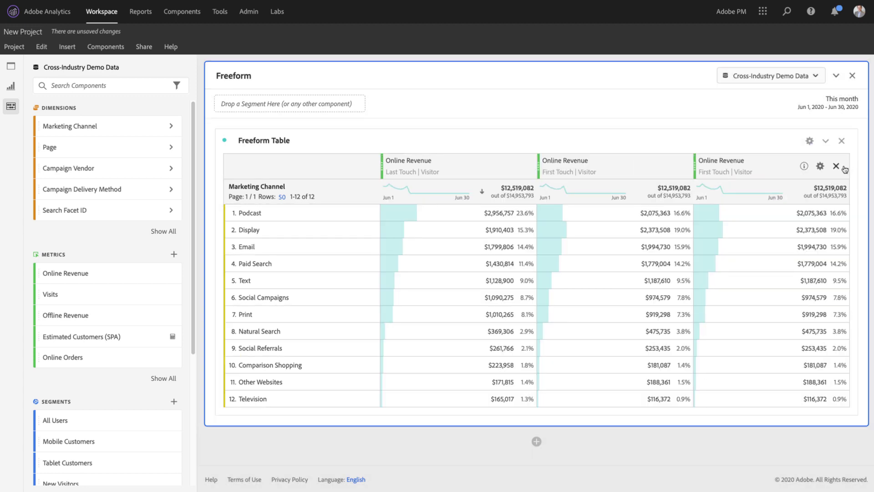
pyautogui.click(821, 166)
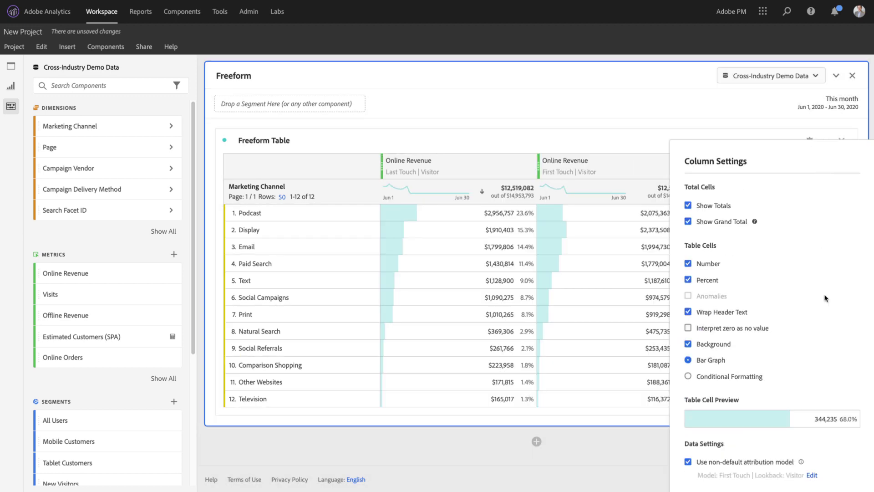
pyautogui.click(812, 475)
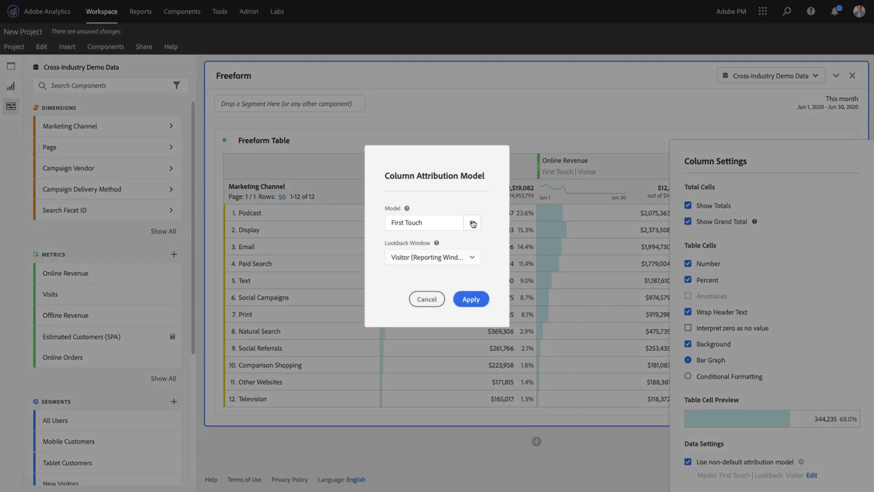
pyautogui.click(473, 223)
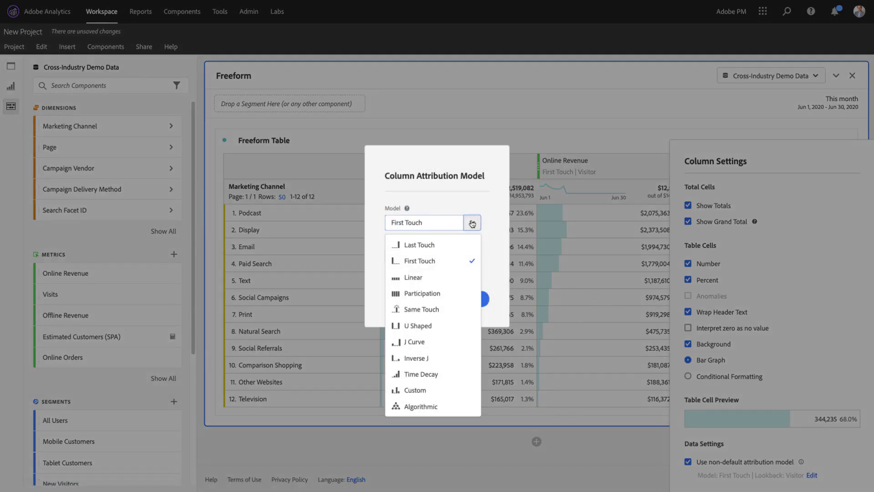
pyautogui.click(444, 409)
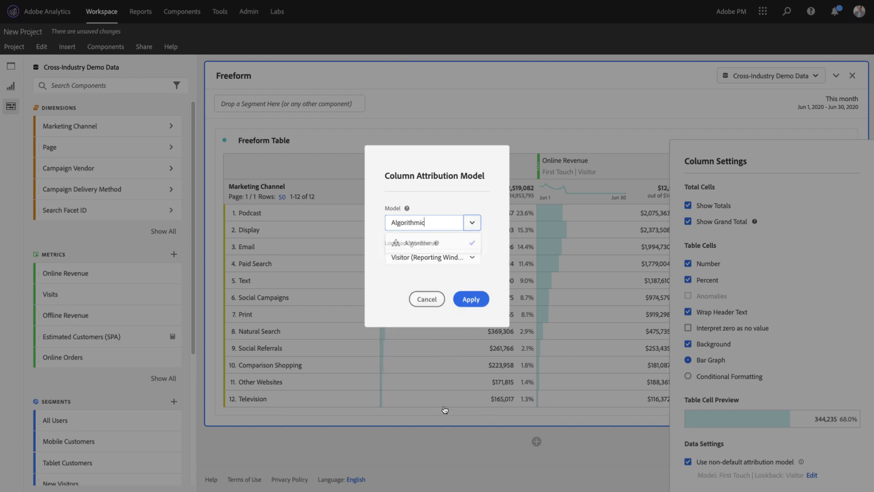
pyautogui.click(471, 299)
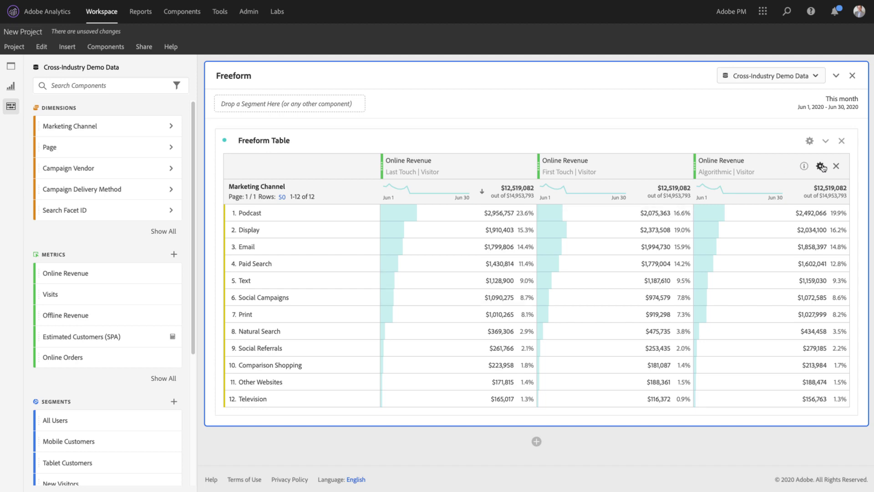
# - Give the Algorithmic Online Revenue column a custom lookback window of 45 days
pyautogui.click(821, 166)
pyautogui.click(814, 475)
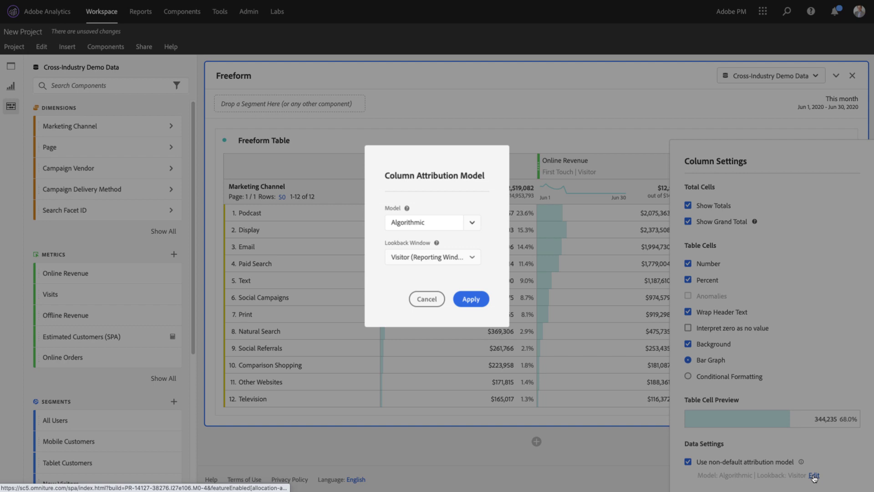
pyautogui.click(473, 258)
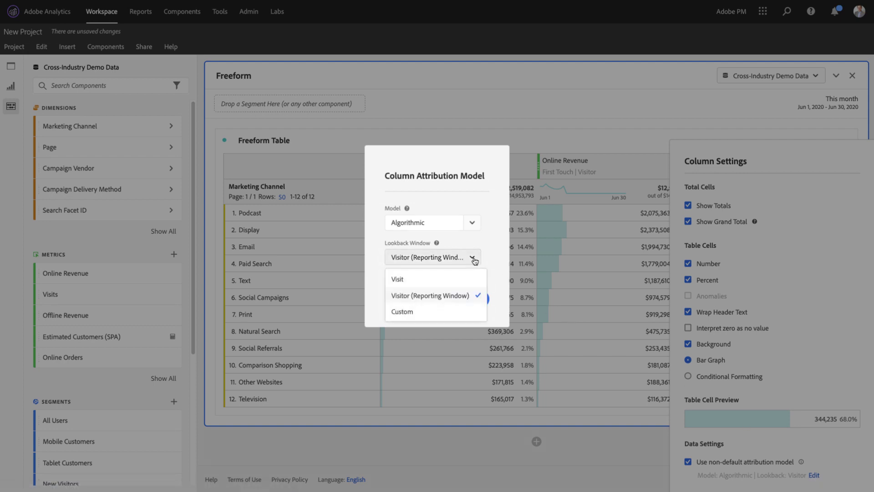
pyautogui.click(456, 311)
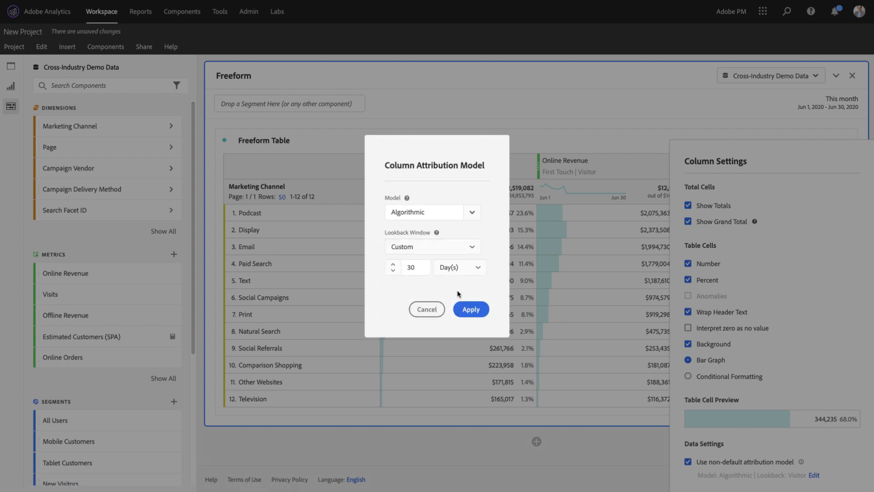
pyautogui.click(456, 272)
pyautogui.click(457, 272)
pyautogui.moveTo(419, 267); pyautogui.dragTo(405, 268)
pyautogui.write('45')
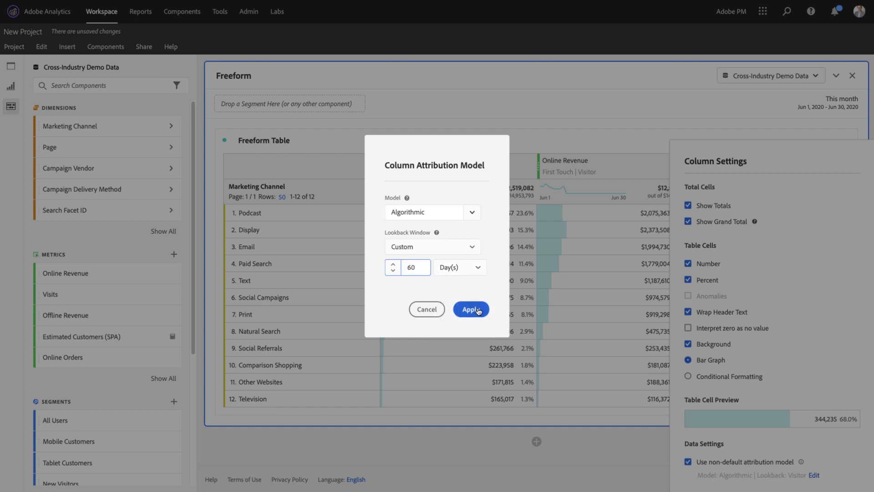
pyautogui.click(472, 309)
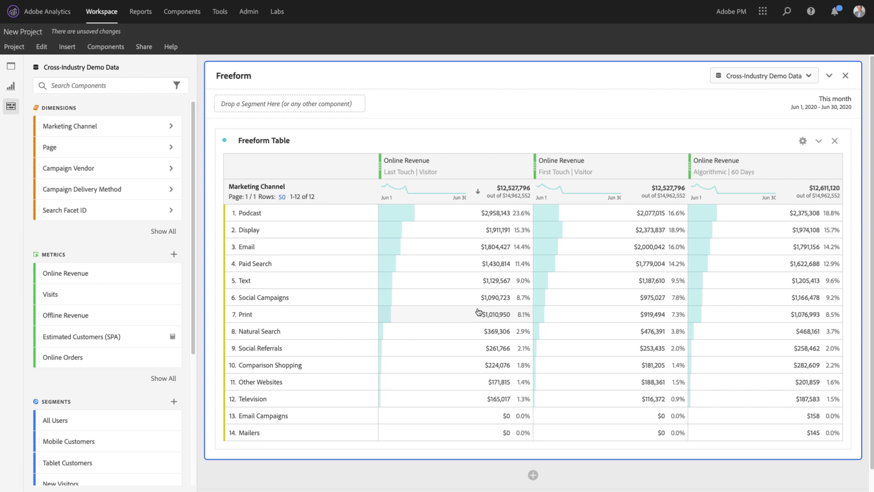
# - Add an Online Orders column to the table using Algorithmic attribution
pyautogui.moveTo(76, 360); pyautogui.dragTo(814, 168)
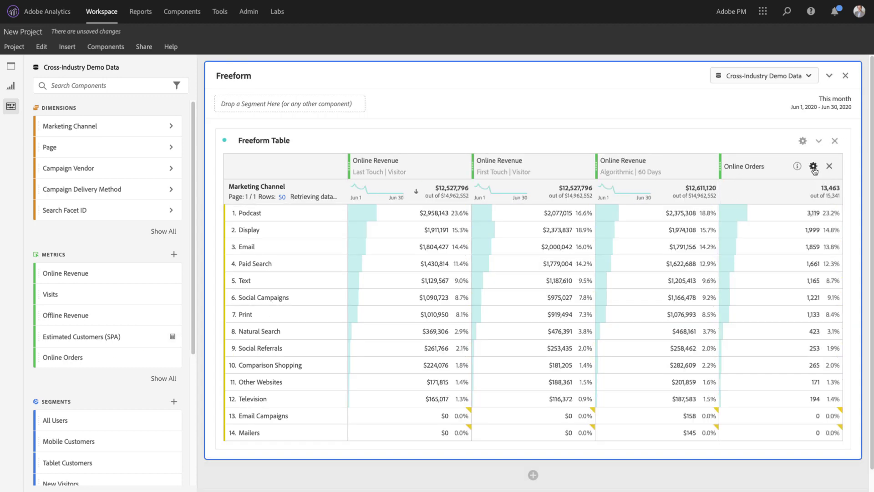
pyautogui.click(813, 167)
pyautogui.click(688, 473)
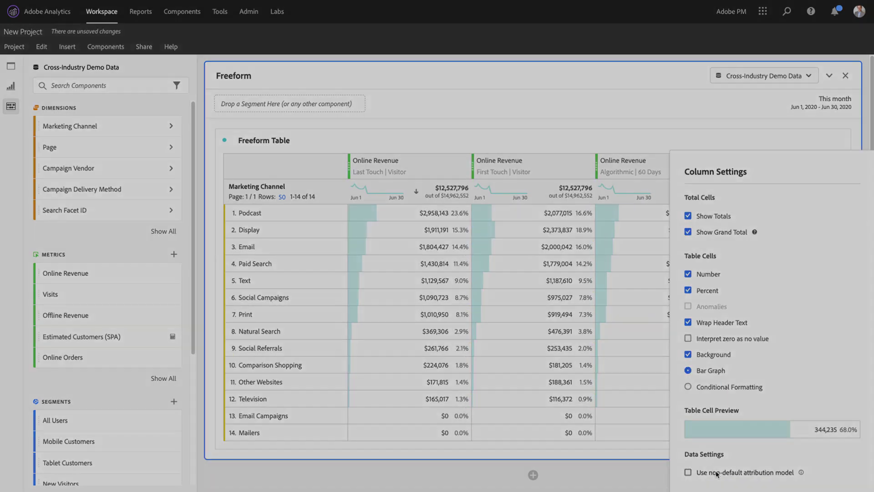
pyautogui.click(475, 222)
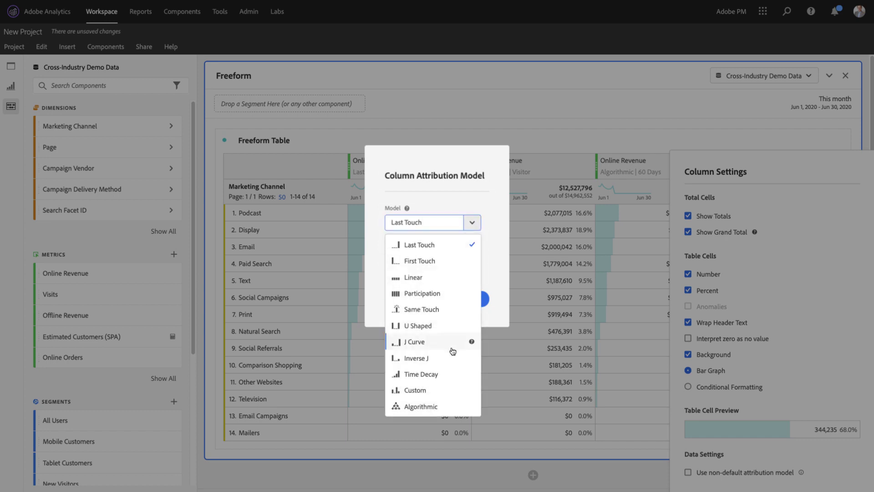
pyautogui.click(431, 406)
pyautogui.click(472, 299)
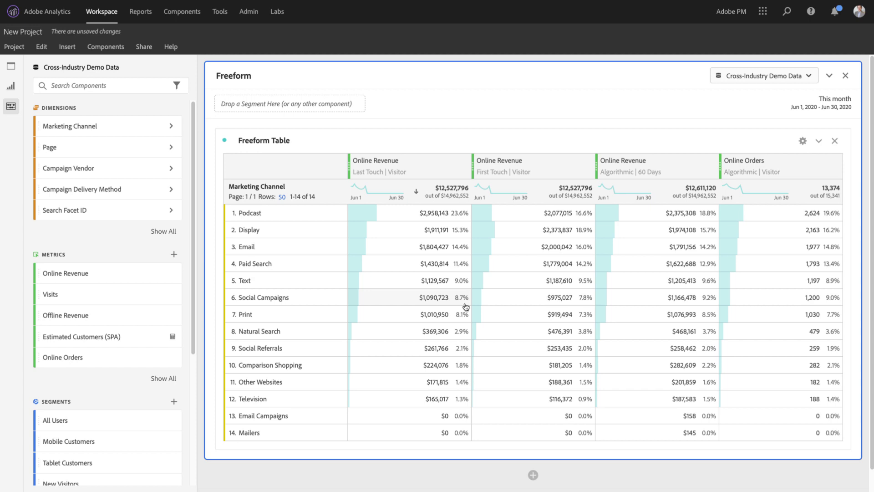
# - Add an Attribution panel above the Freeform table with Marketing Channel and Online Revenue
pyautogui.click(12, 68)
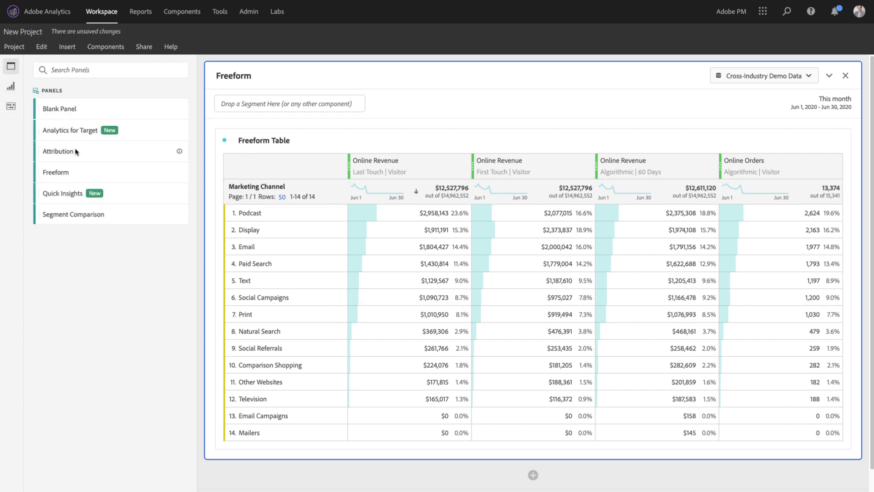
pyautogui.moveTo(74, 152); pyautogui.dragTo(355, 140)
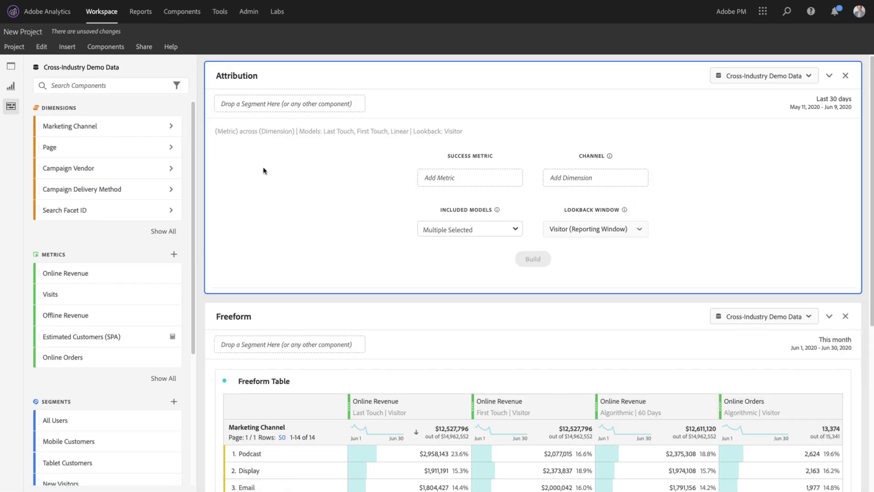
pyautogui.moveTo(69, 130); pyautogui.dragTo(575, 177)
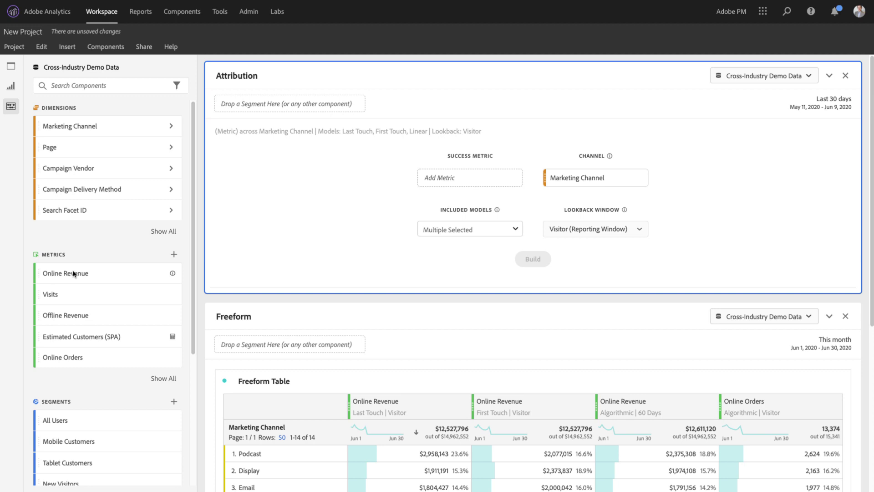
pyautogui.moveTo(72, 274); pyautogui.dragTo(477, 176)
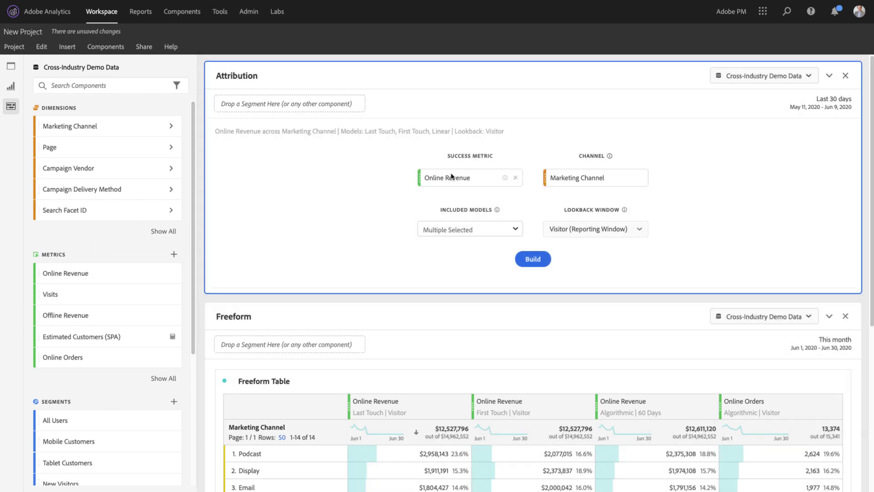
# - Compare Linear, Algorithmic and Inverse J models over a custom 30-day lookback and build
pyautogui.click(512, 234)
pyautogui.click(429, 250)
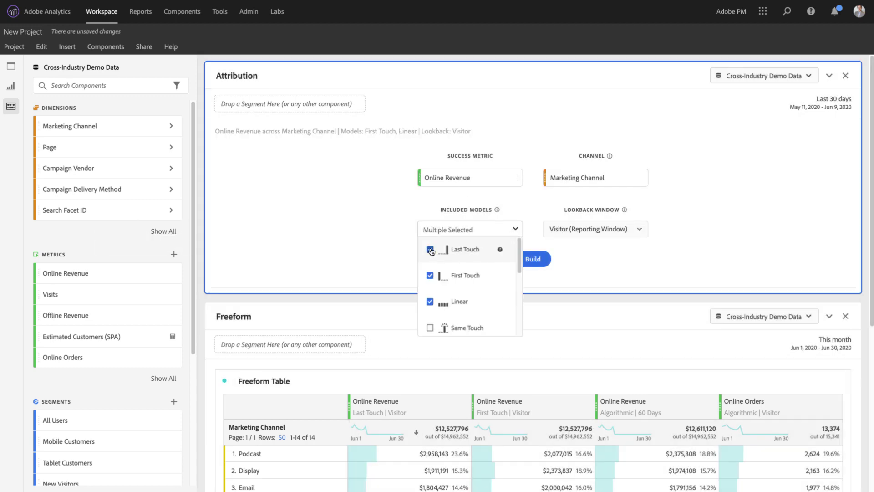
pyautogui.click(444, 276)
pyautogui.scroll(-3, 445, 276)
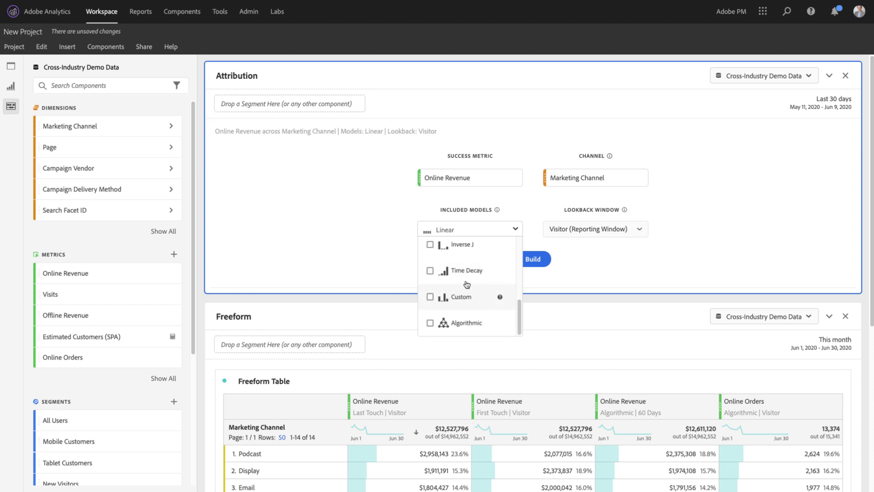
pyautogui.click(430, 324)
pyautogui.click(430, 244)
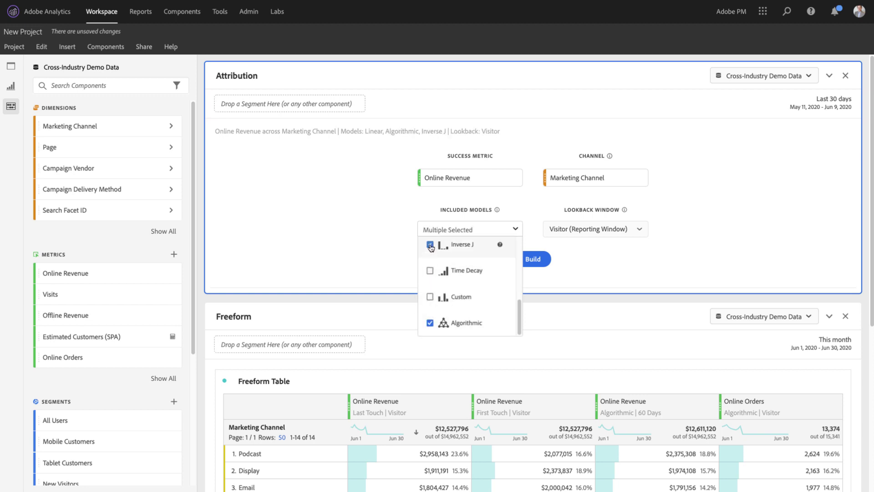
pyautogui.click(644, 236)
pyautogui.click(585, 229)
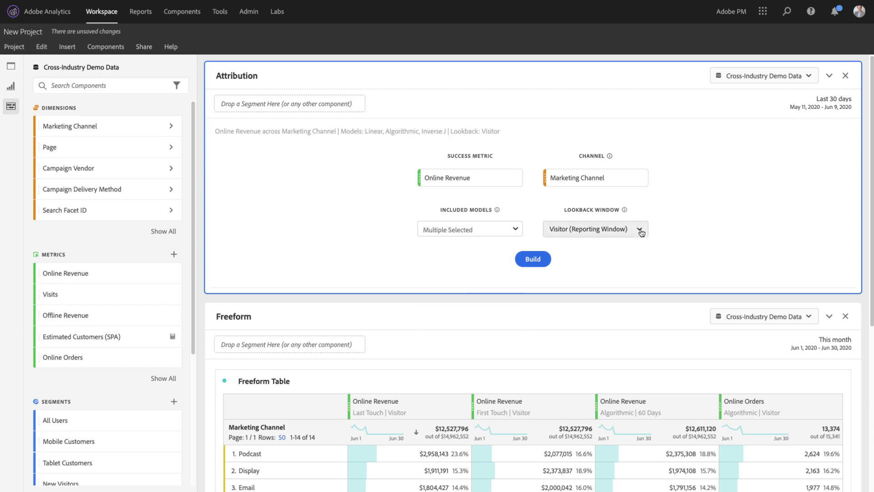
pyautogui.click(600, 293)
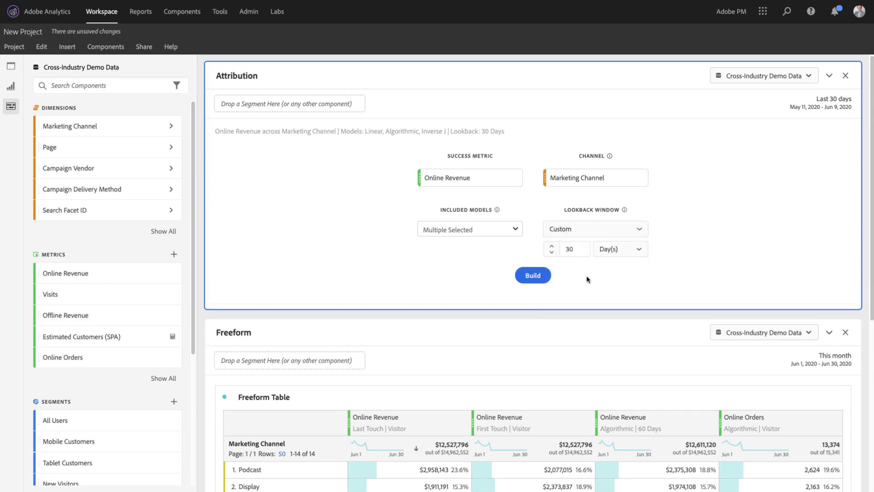
pyautogui.click(530, 275)
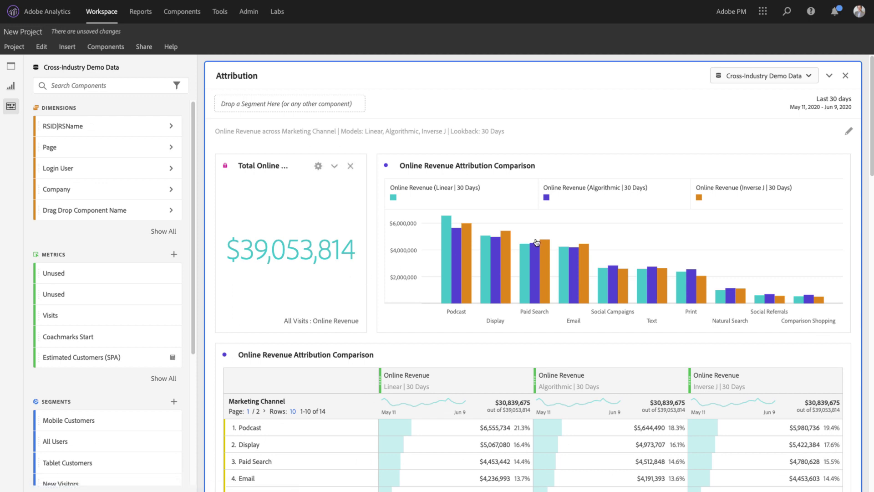
# - Scroll through the built panel's comparison table, Channel Overlap and Channel Performance Detail
pyautogui.scroll(-4, 867, 196)
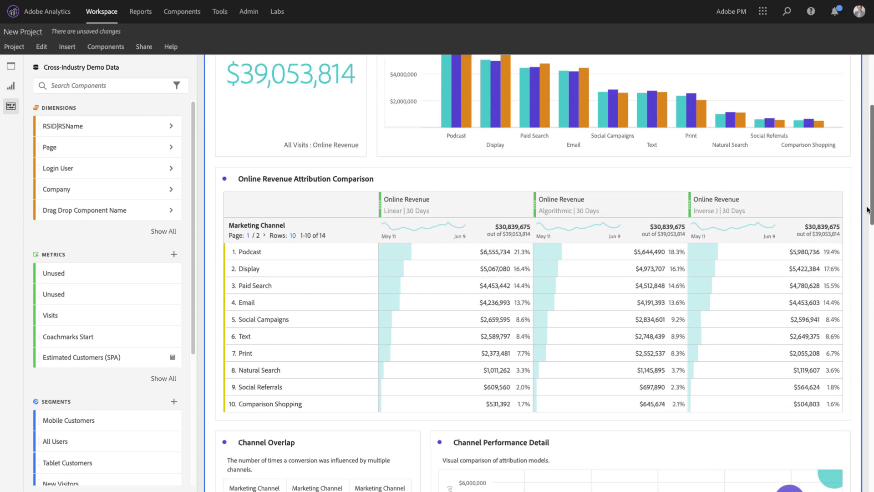
pyautogui.moveTo(867, 209); pyautogui.dragTo(866, 238)
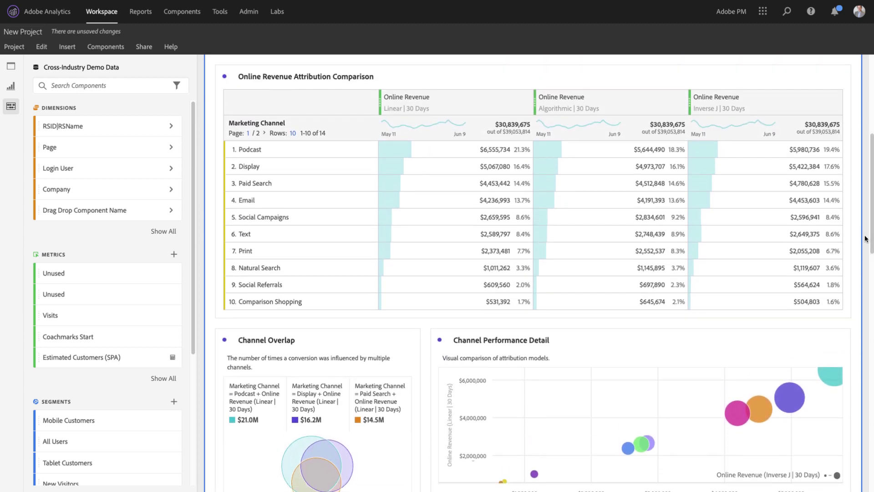